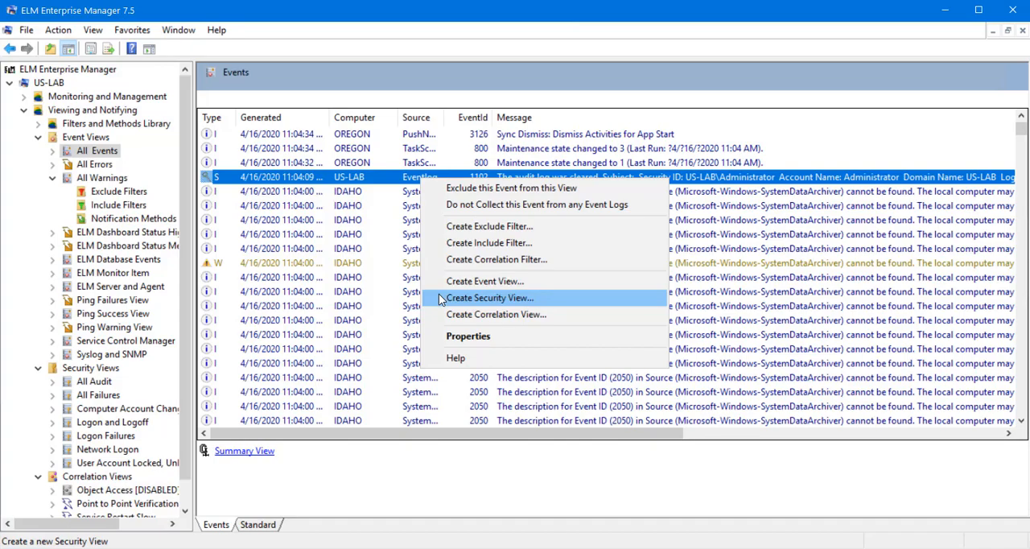
# Start a Security View from the audit-log-cleared event 1102, keeping a 1000-event maximum and setting the date range from 1 Weeks ago to Now.
pyautogui.click(441, 299)
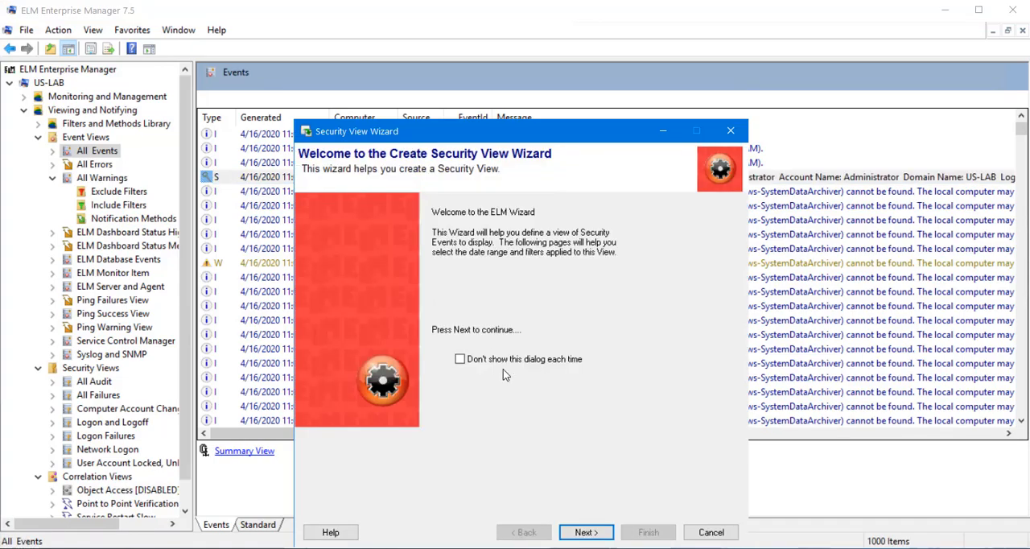
pyautogui.click(590, 533)
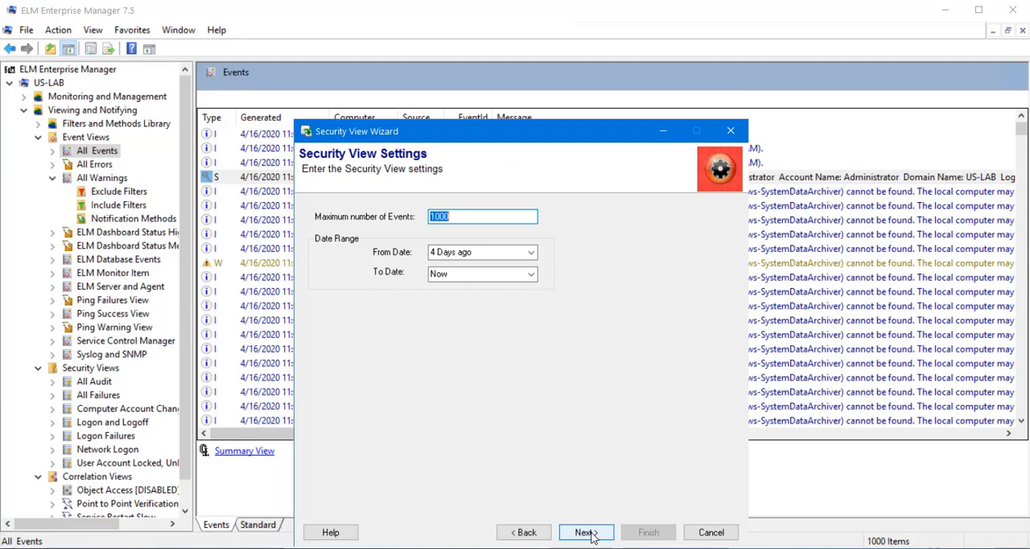
pyautogui.click(499, 215)
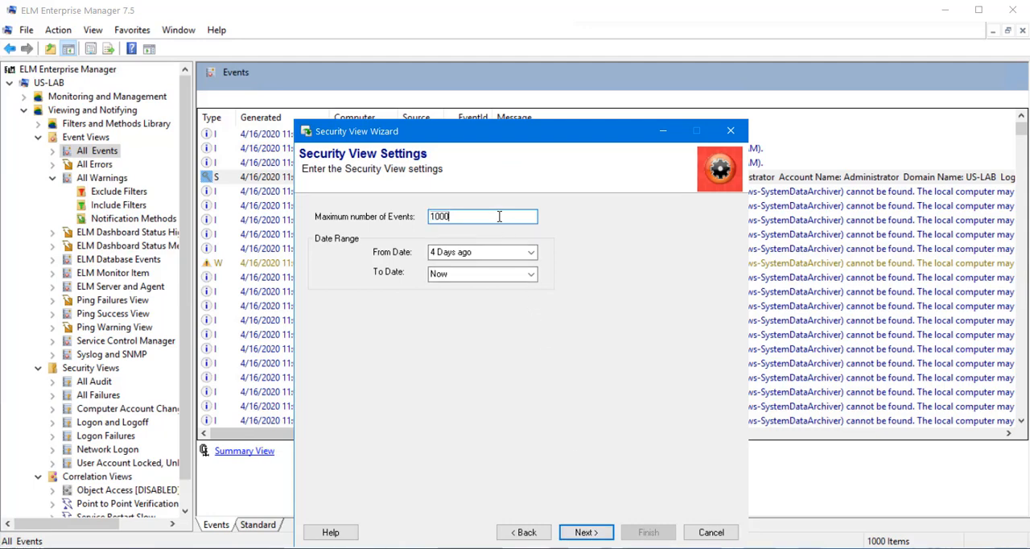
pyautogui.click(530, 253)
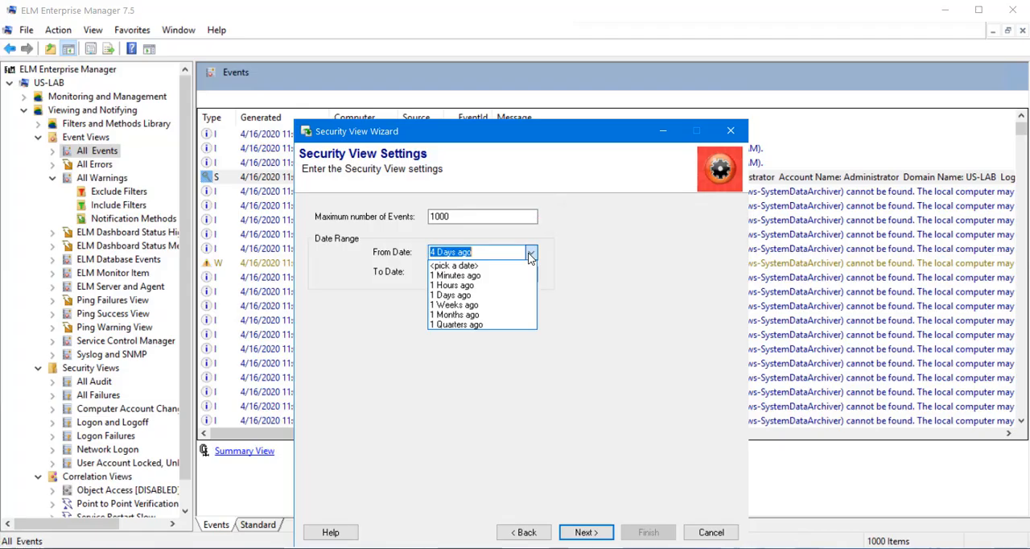
pyautogui.click(511, 304)
pyautogui.click(531, 274)
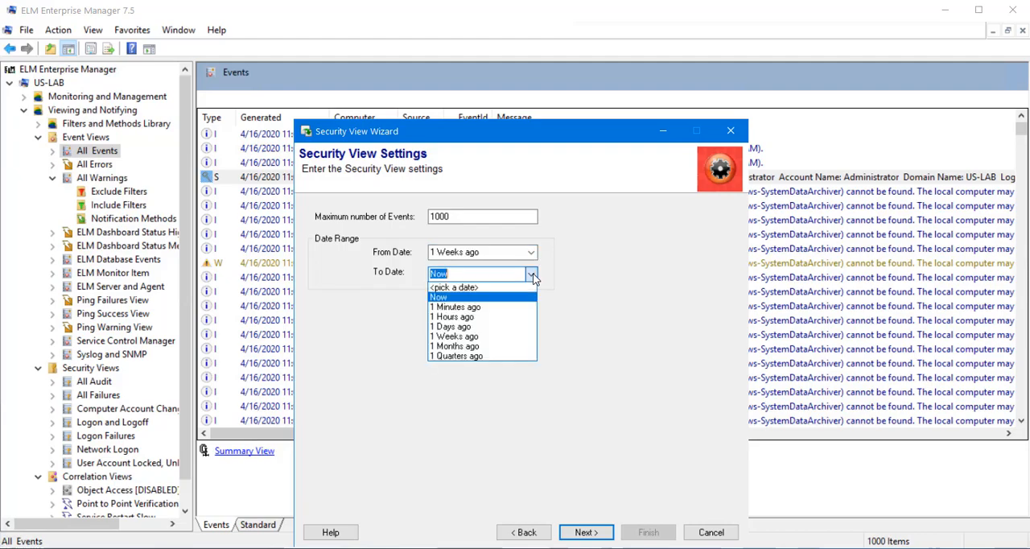
pyautogui.click(532, 275)
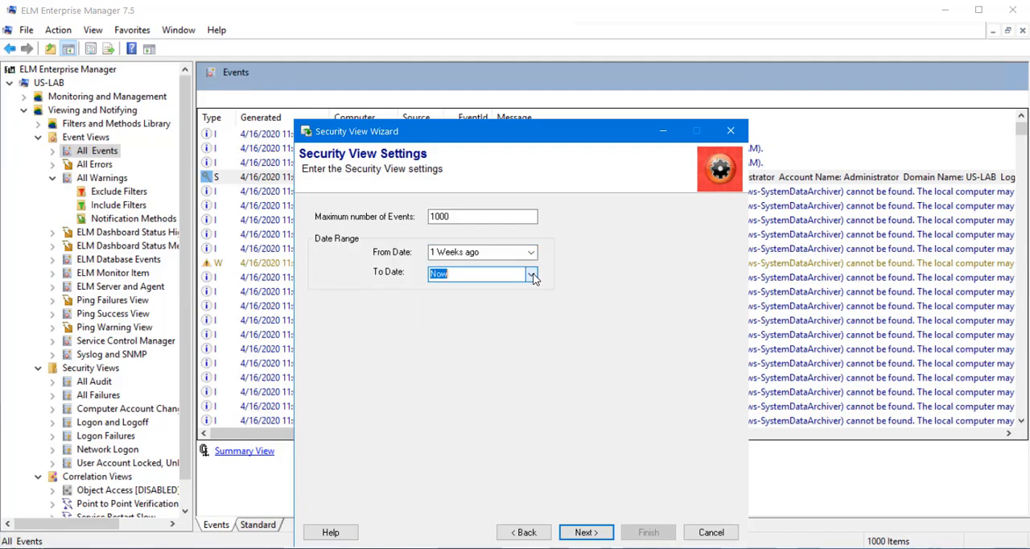
pyautogui.click(593, 536)
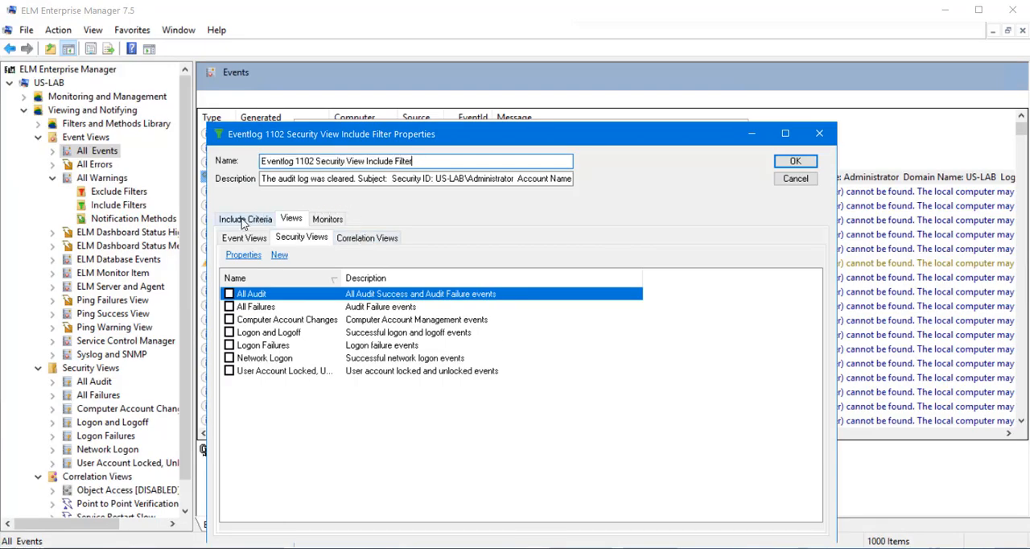
# Review the include criteria and view assignments of the Eventlog 1102 Security View Include Filter, and close its properties without changes.
pyautogui.click(244, 220)
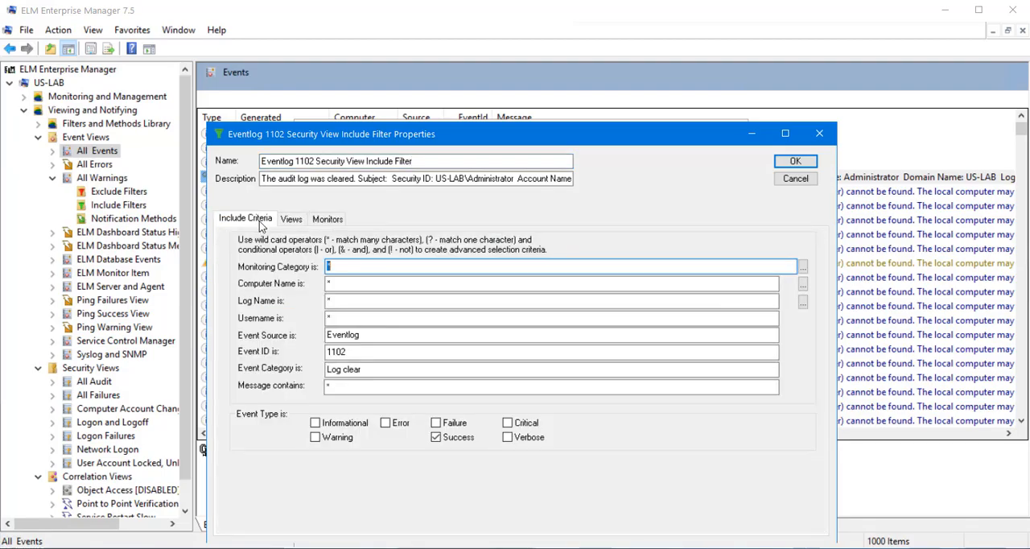
pyautogui.click(291, 220)
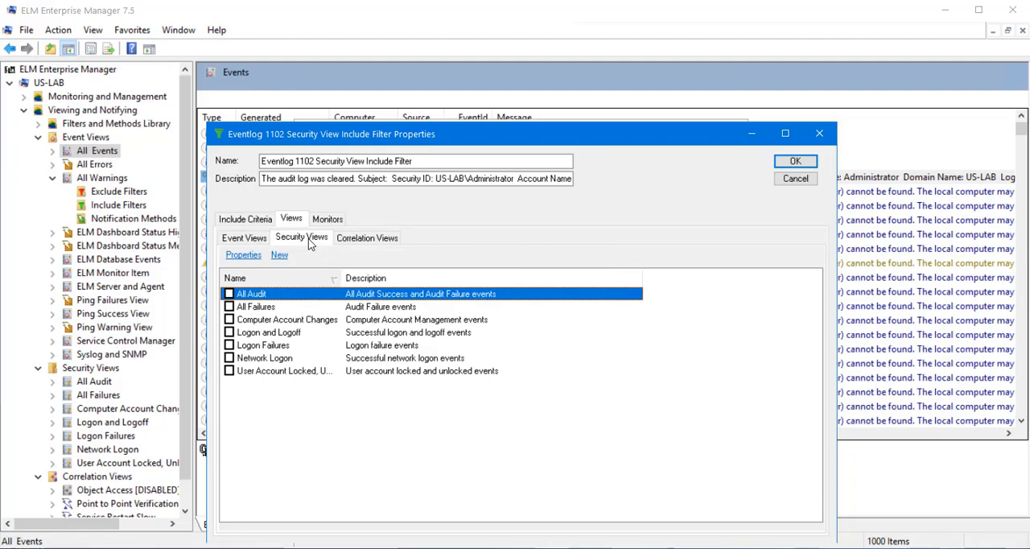
pyautogui.click(779, 184)
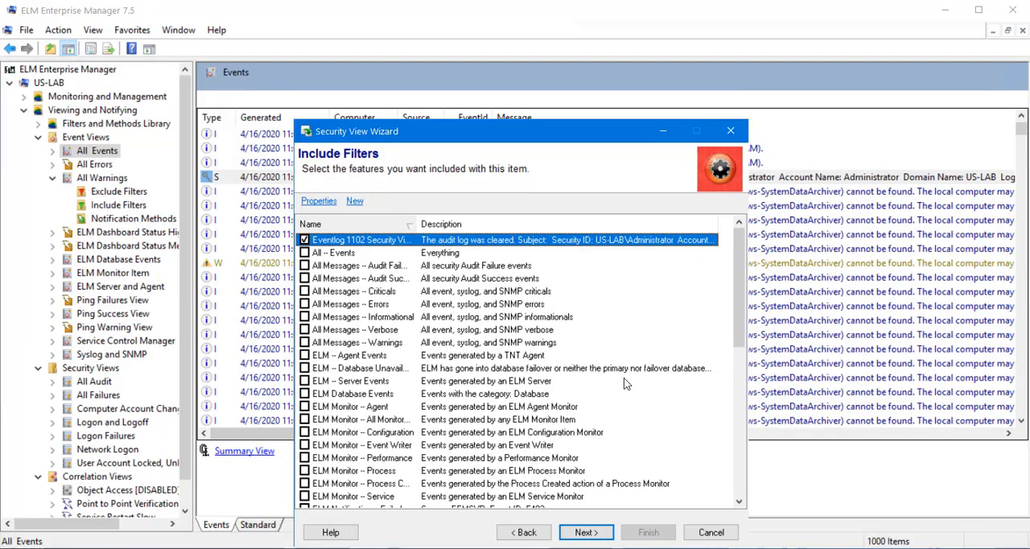
# Assign only the Sample SMTP Notification method with no exclude filters, and finish the Security View under its suggested name and open it.
pyautogui.click(586, 534)
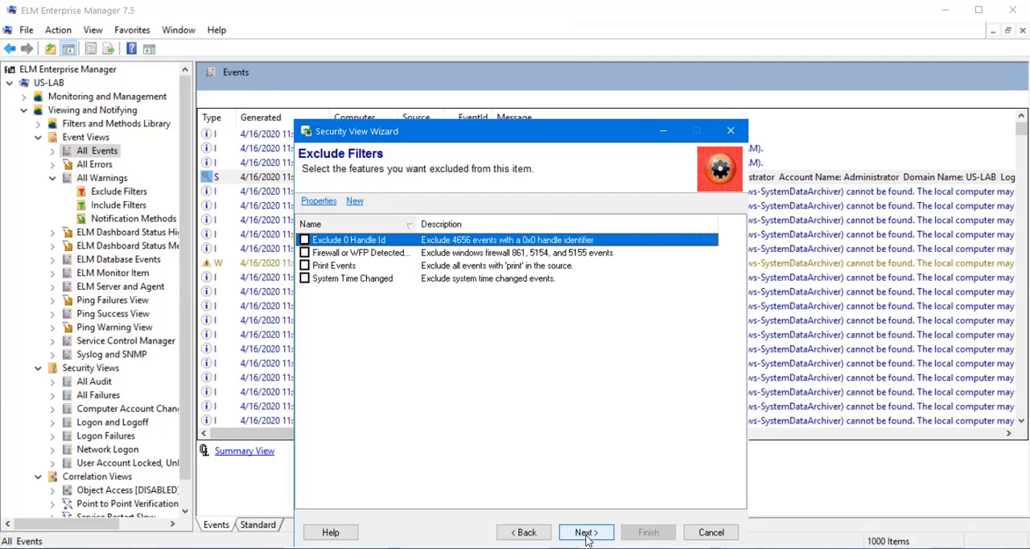
pyautogui.click(585, 534)
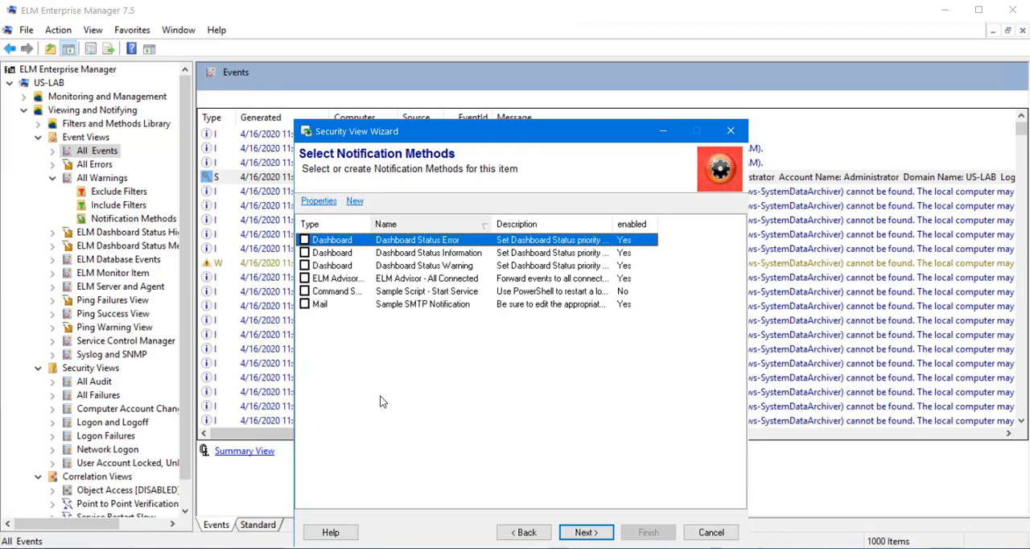
pyautogui.click(305, 305)
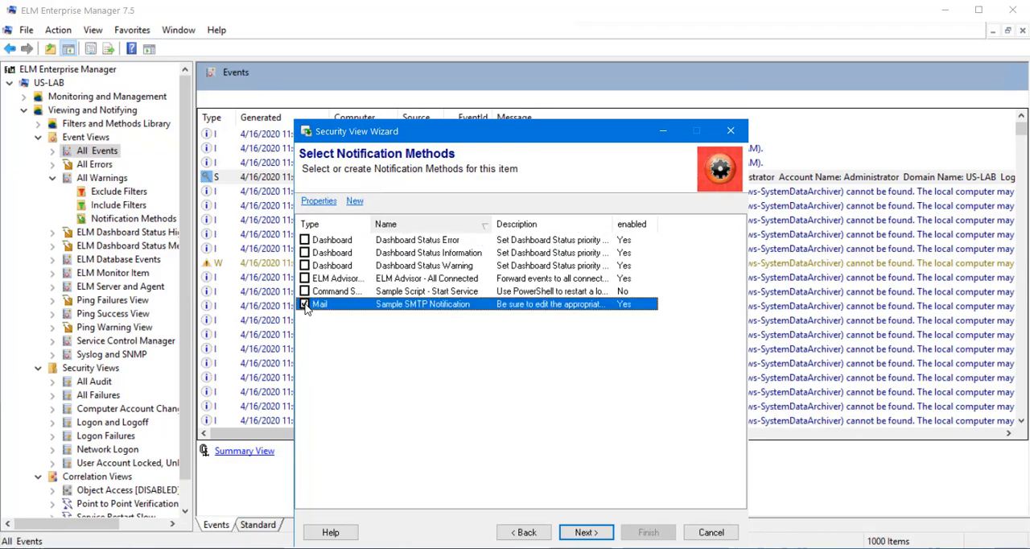
pyautogui.click(585, 531)
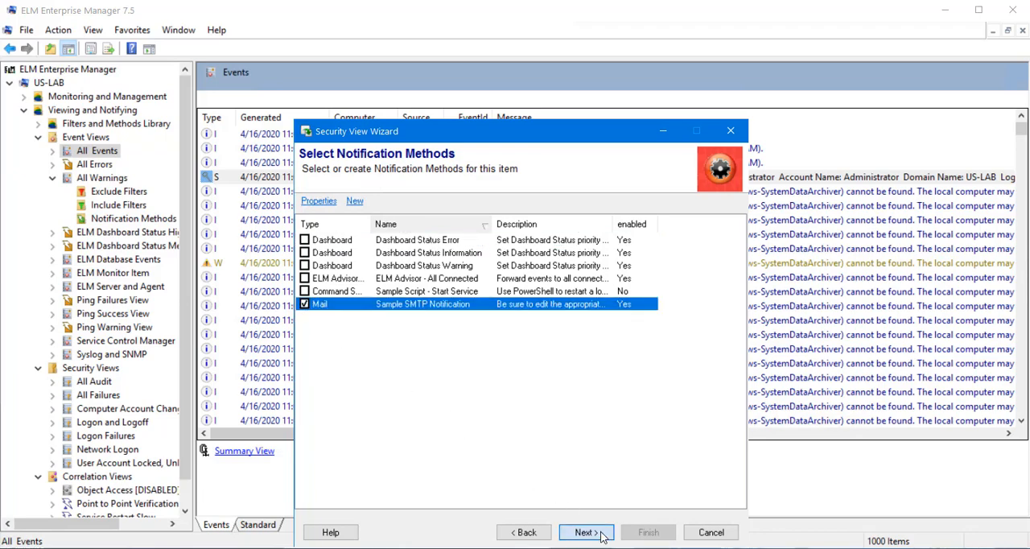
pyautogui.click(549, 227)
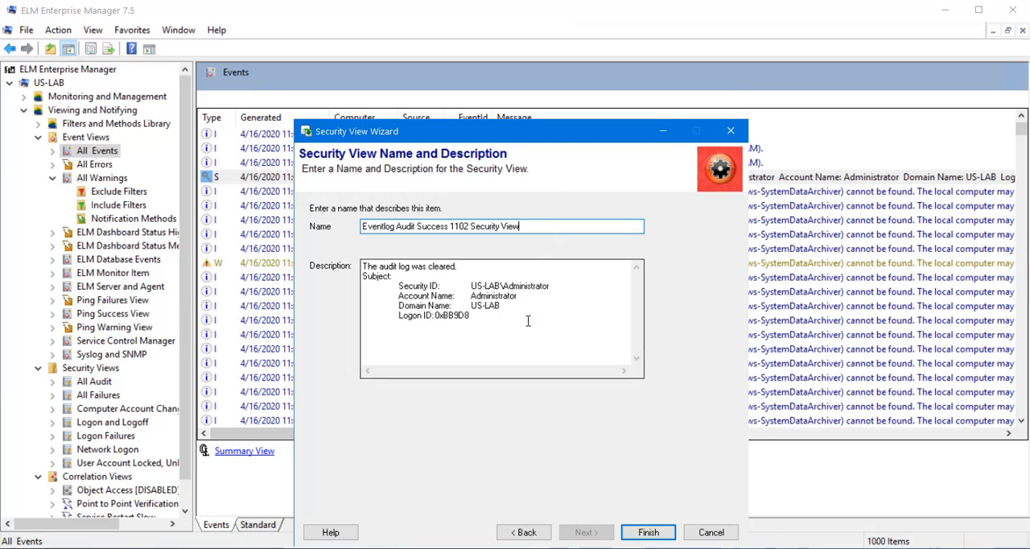
pyautogui.click(648, 532)
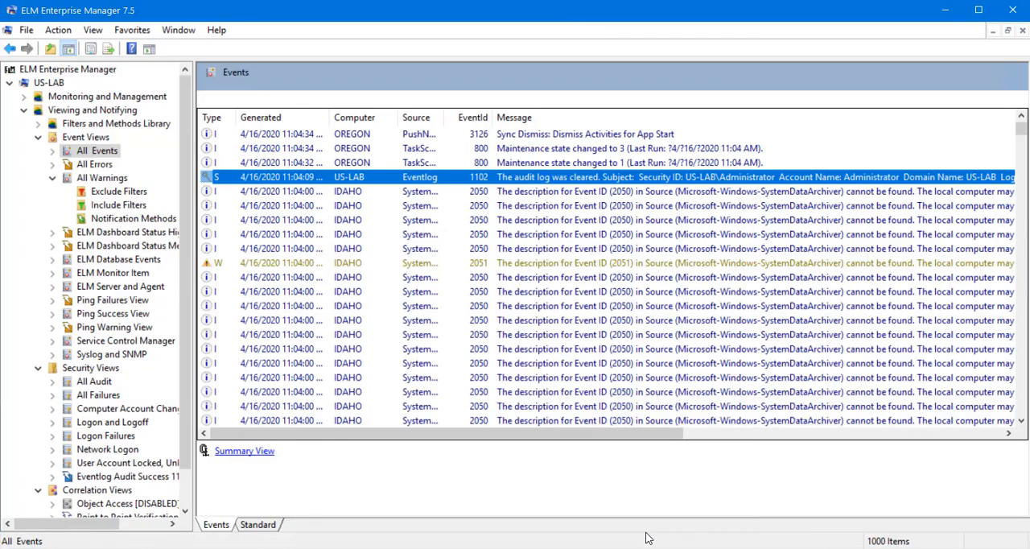
pyautogui.click(98, 477)
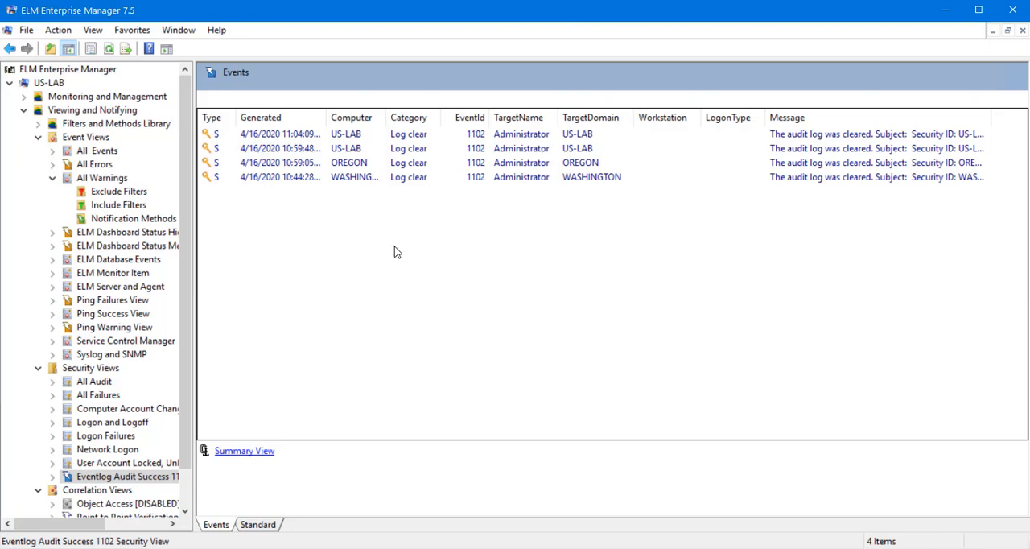
# Start a new Event View, keeping the 1000-event maximum and the date range from 4 Days ago to Now.
pyautogui.click(95, 137)
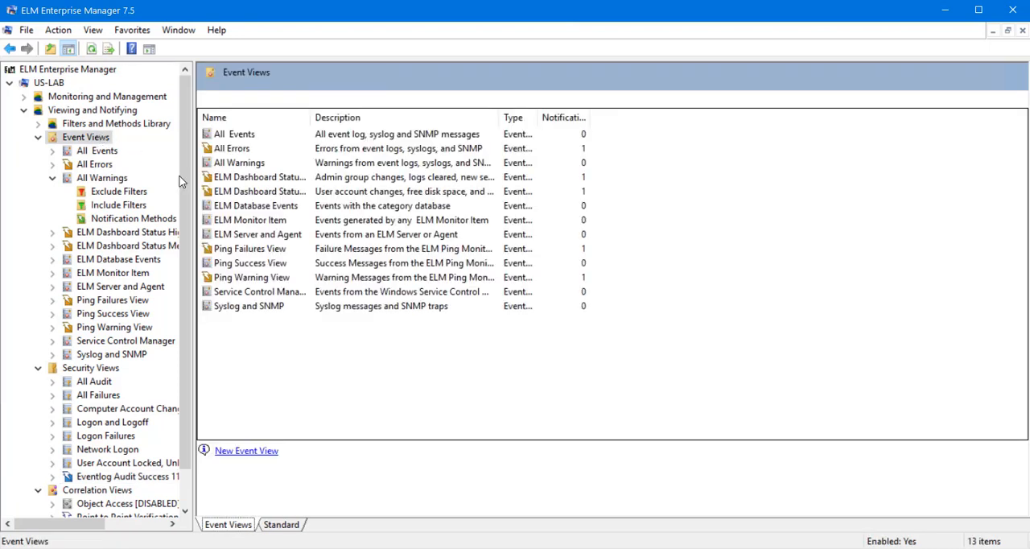
pyautogui.click(246, 451)
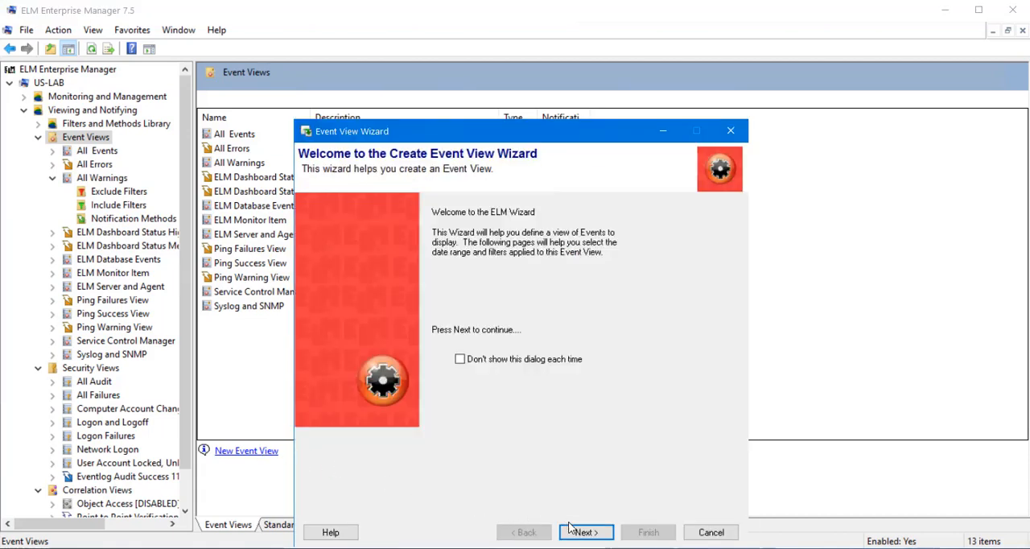
pyautogui.click(585, 531)
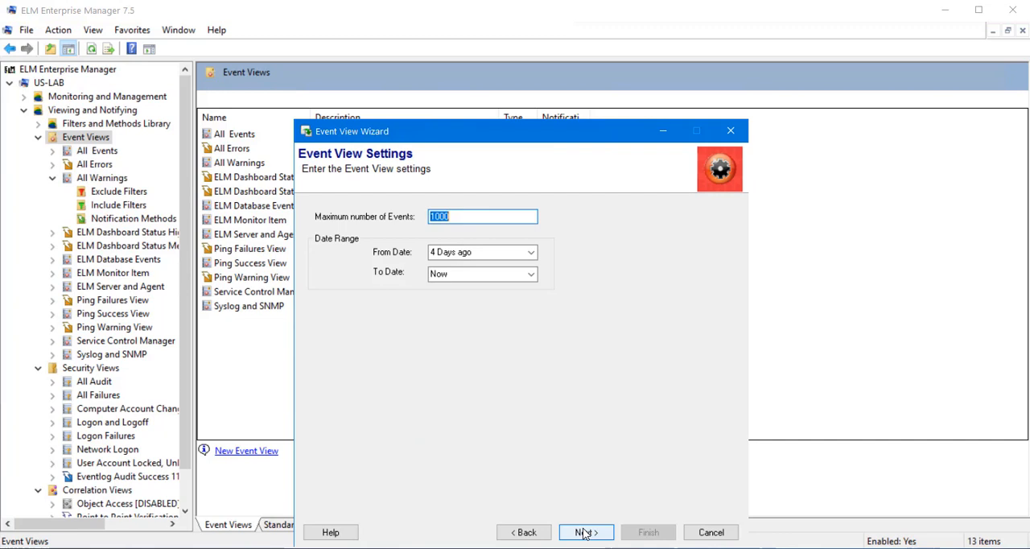
pyautogui.click(585, 532)
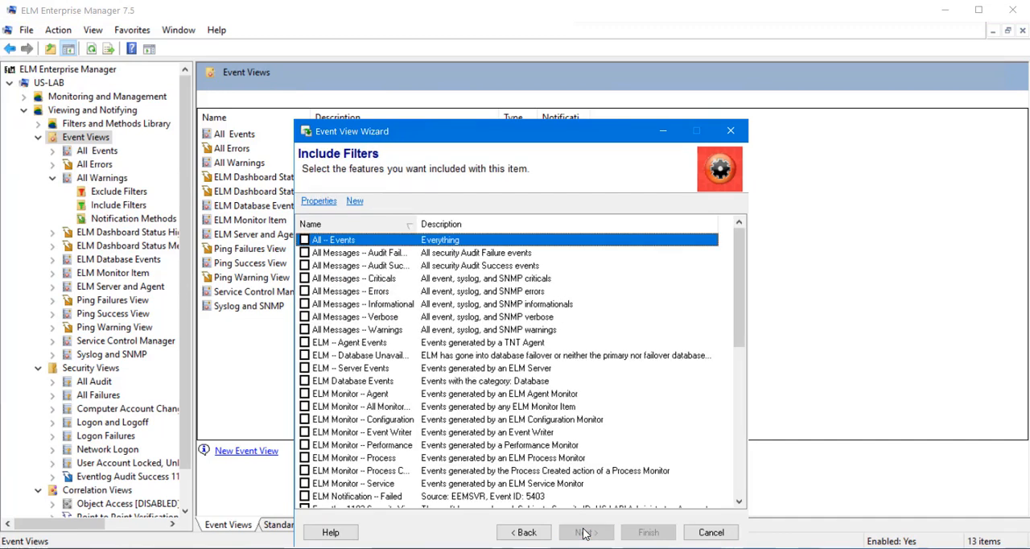
# Look through the available include filters and the attributes offered for defining a new one, without creating a filter.
pyautogui.scroll(-9, 515, 346)
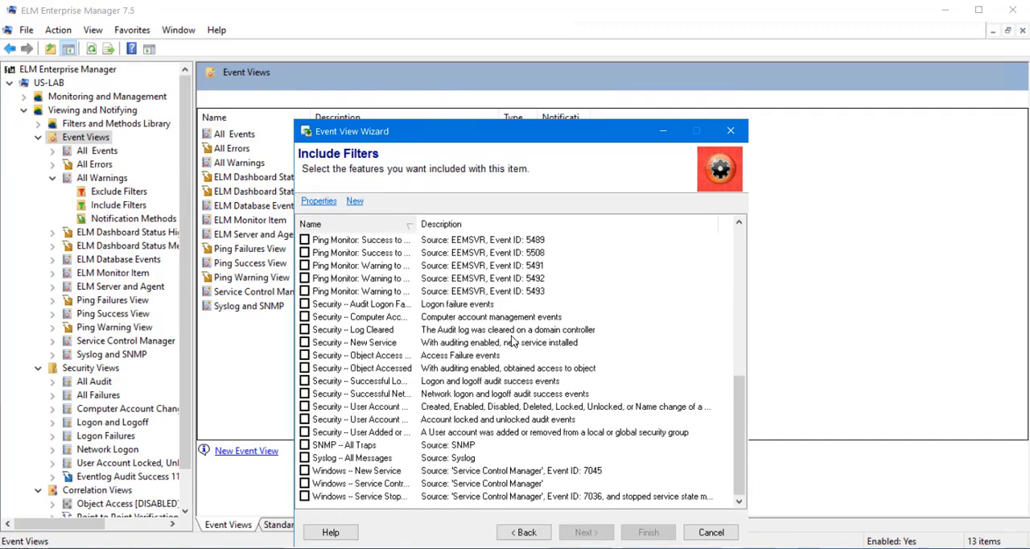
pyautogui.scroll(4, 513, 341)
pyautogui.scroll(5, 513, 341)
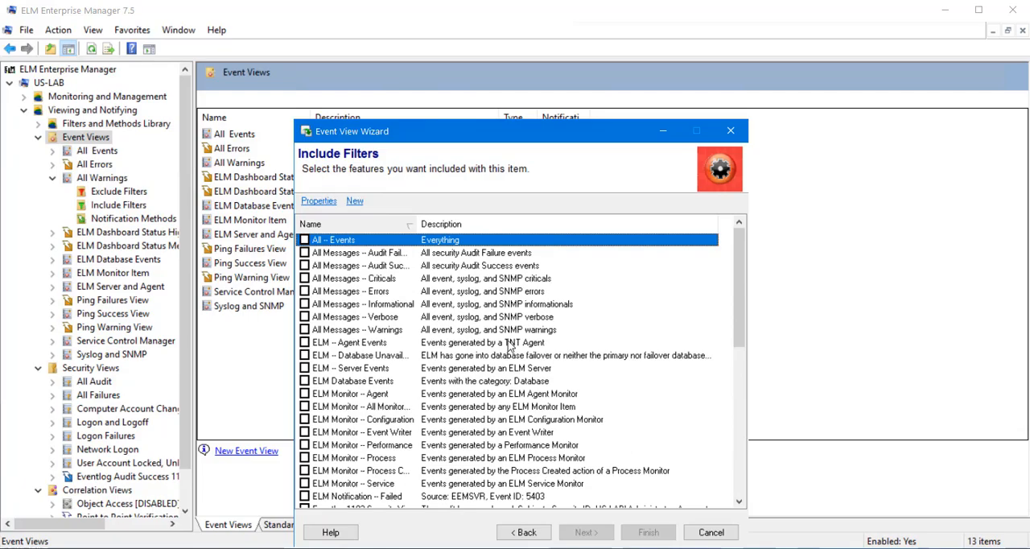
pyautogui.click(354, 201)
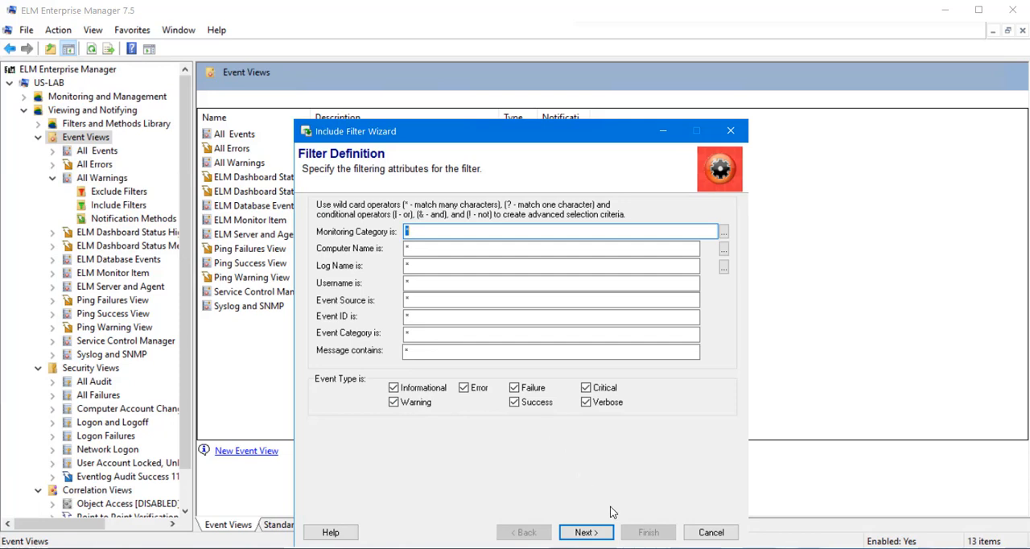
pyautogui.click(689, 536)
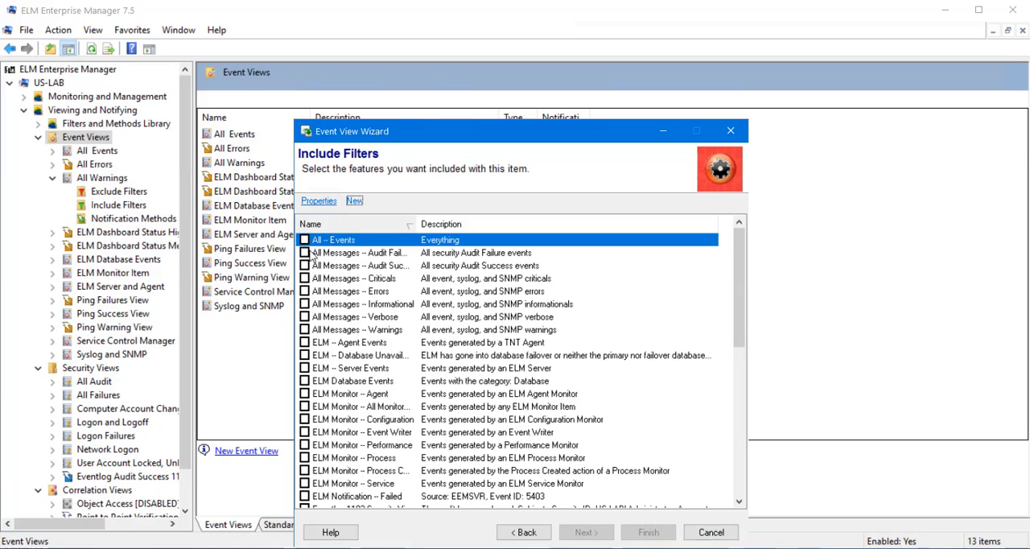
# Include the ELM Notification -- Failed filter in the Event View, leaving all exclude filters and notification methods unselected.
pyautogui.scroll(-4, 312, 384)
pyautogui.click(304, 342)
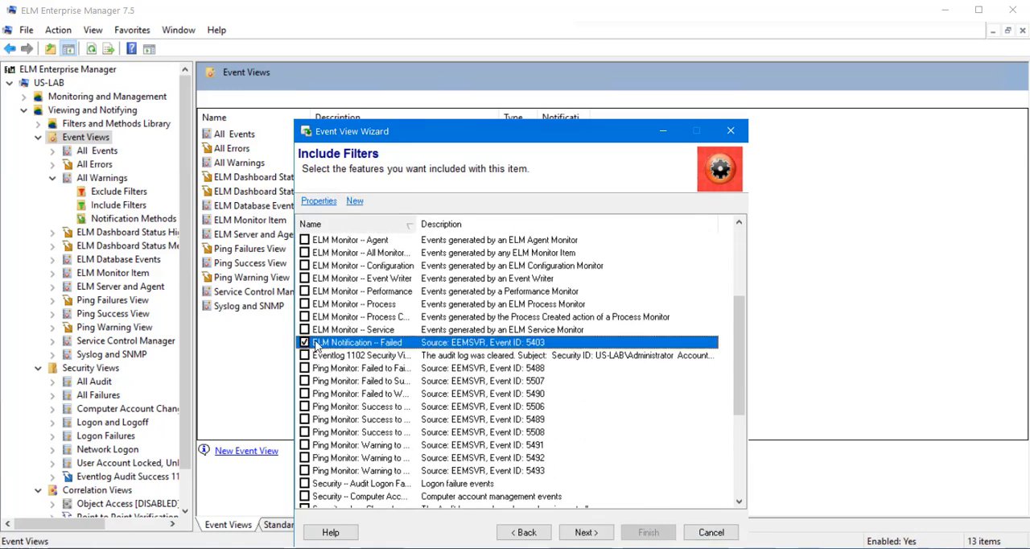
pyautogui.click(586, 533)
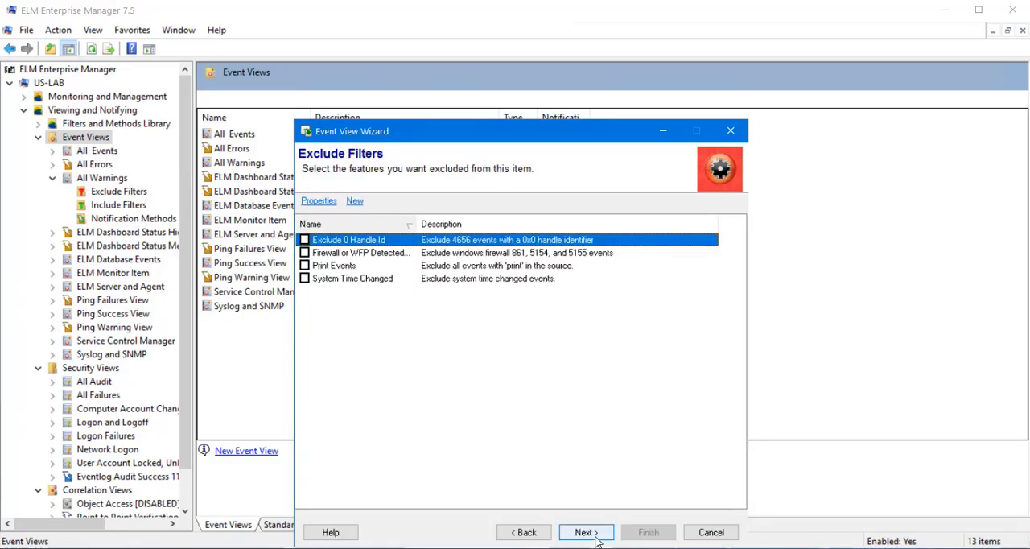
pyautogui.click(587, 533)
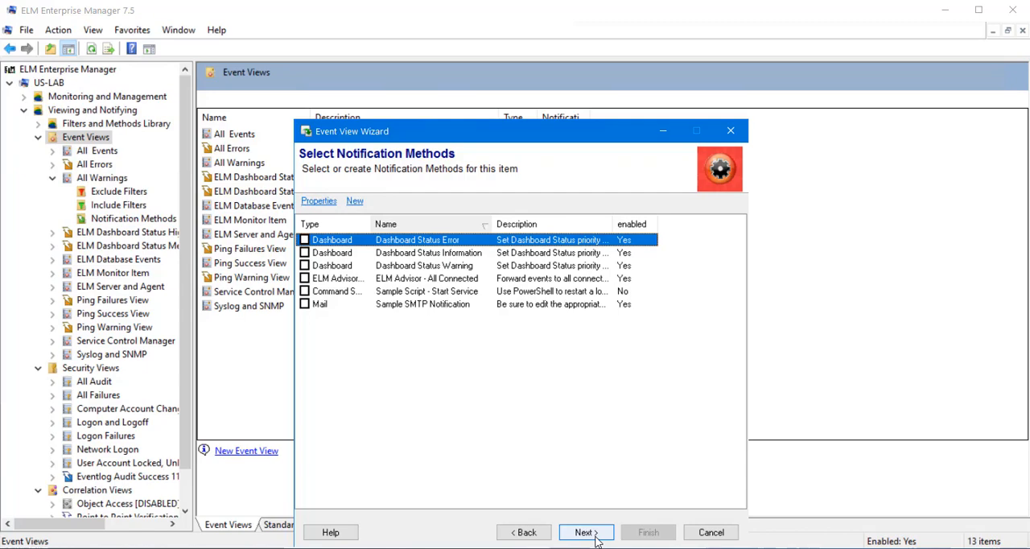
pyautogui.click(587, 533)
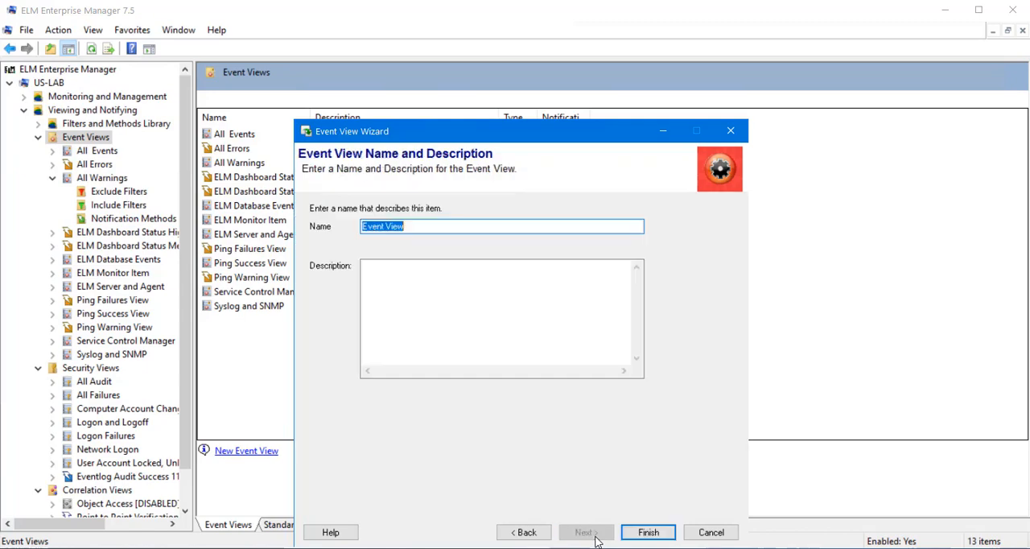
# Name the view "Event View - Notifications Failed" with a blank description, and finish and open it.
pyautogui.click(480, 224)
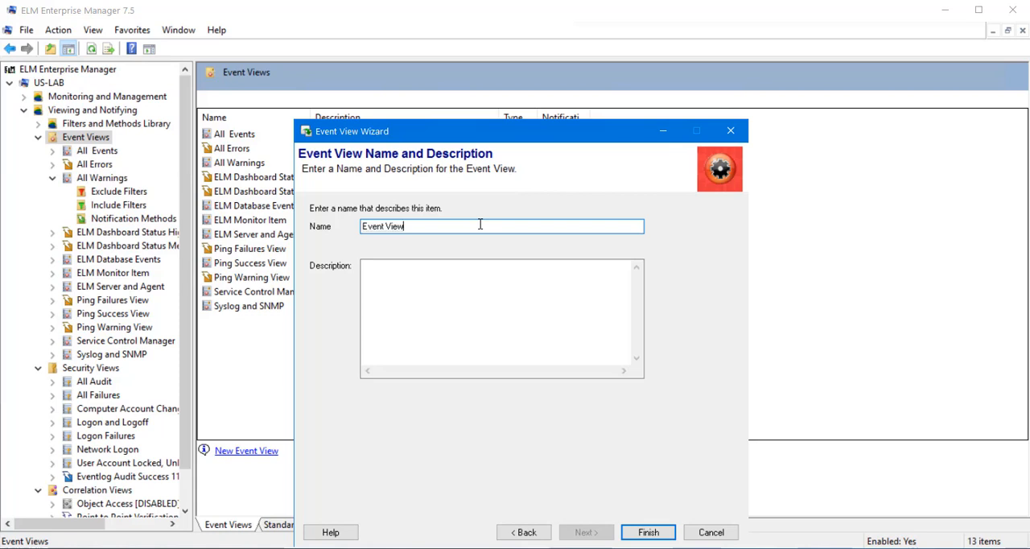
pyautogui.write('- Notifications Failed')
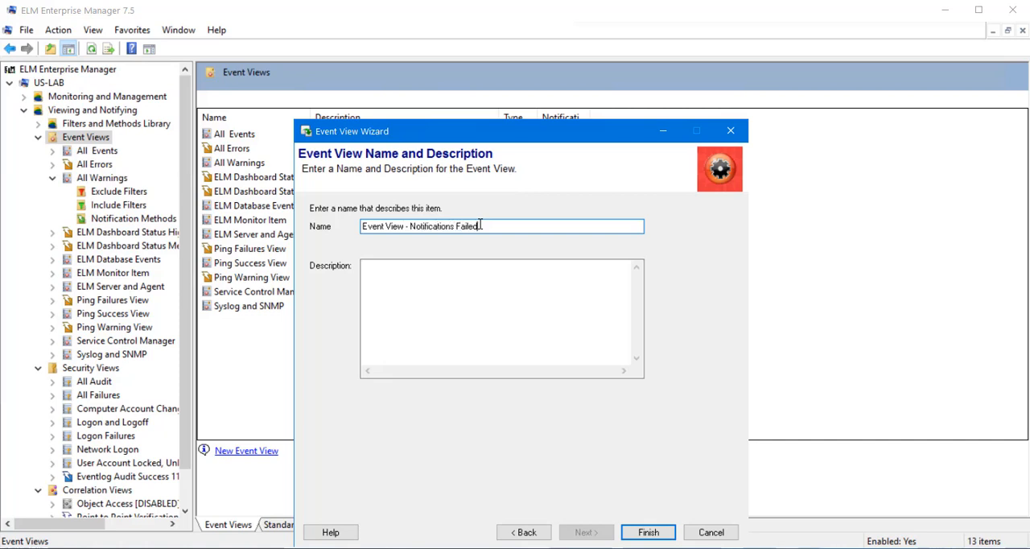
pyautogui.click(493, 298)
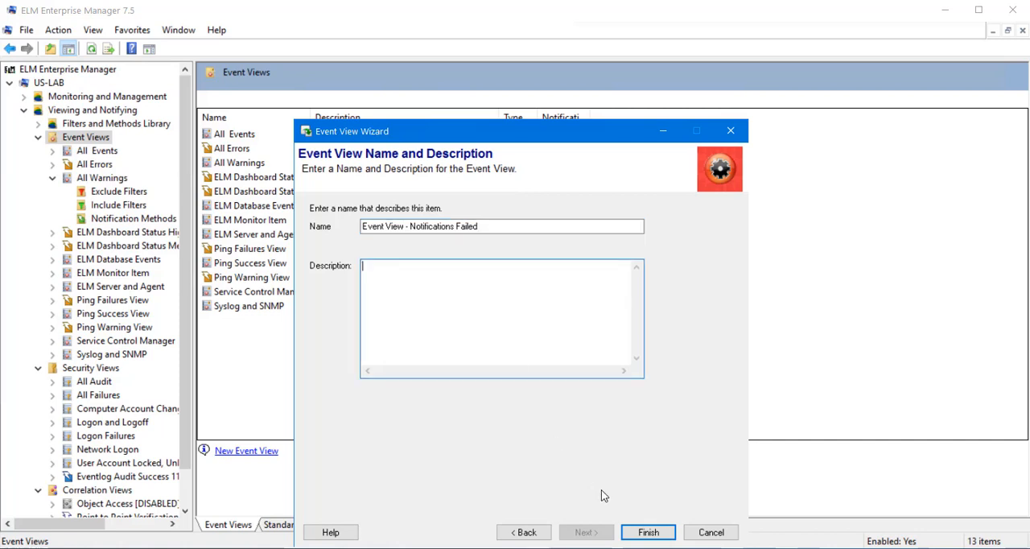
pyautogui.click(647, 532)
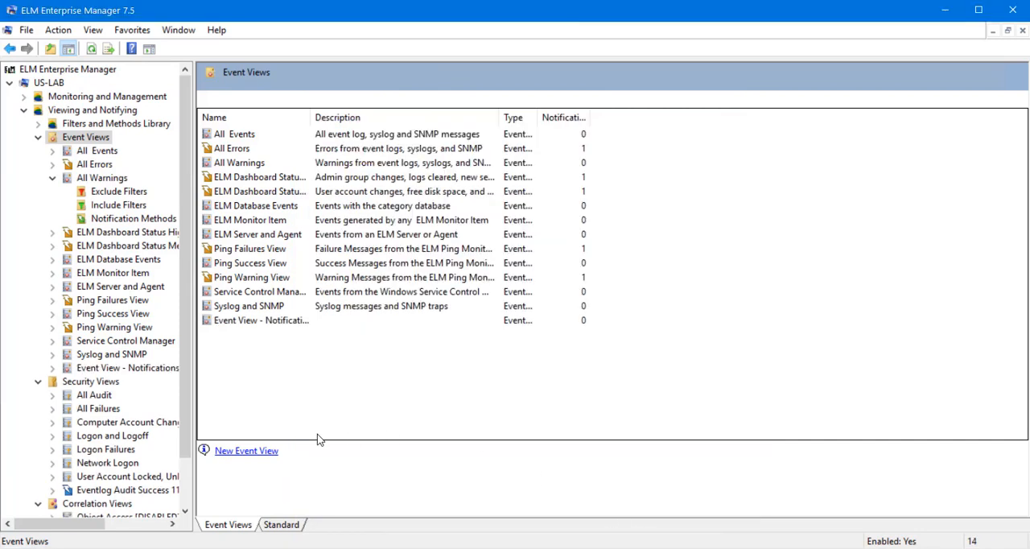
pyautogui.click(118, 369)
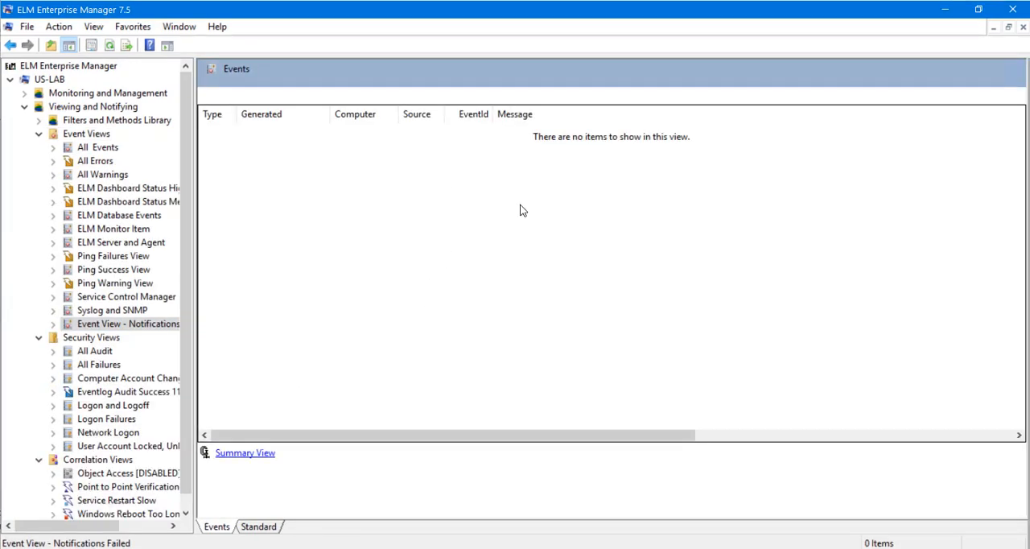
# Collapse the Event Views branch and bring up the properties of the Eventlog Audit Success 1102 Security View, minimizing the interrupting Windows Settings window.
pyautogui.click(39, 133)
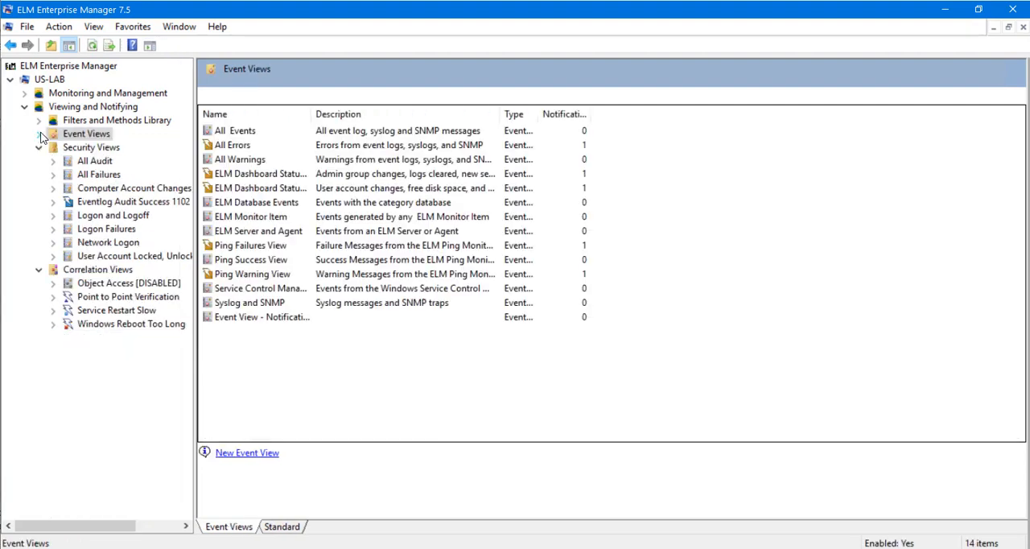
pyautogui.rightClick(95, 203)
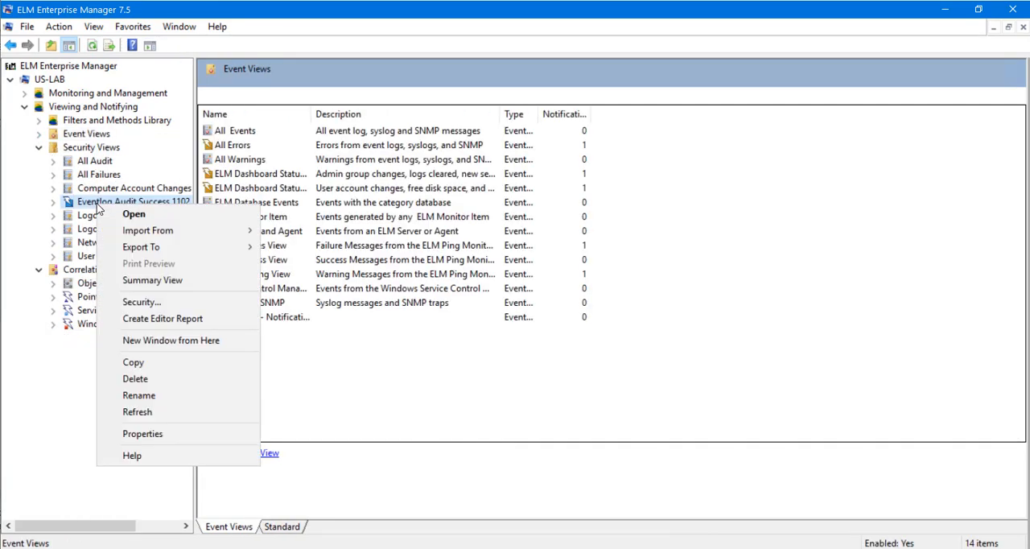
pyautogui.click(142, 434)
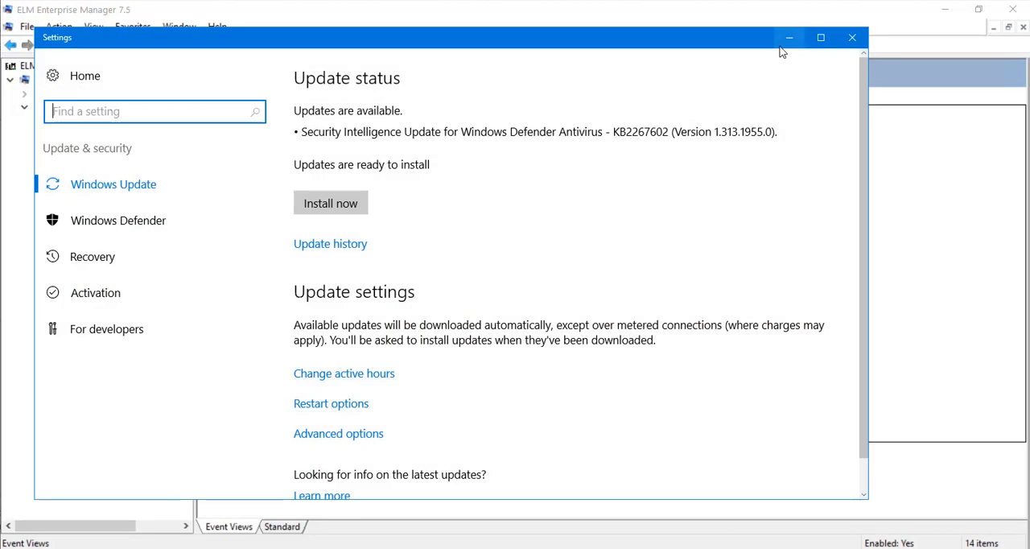
pyautogui.click(783, 43)
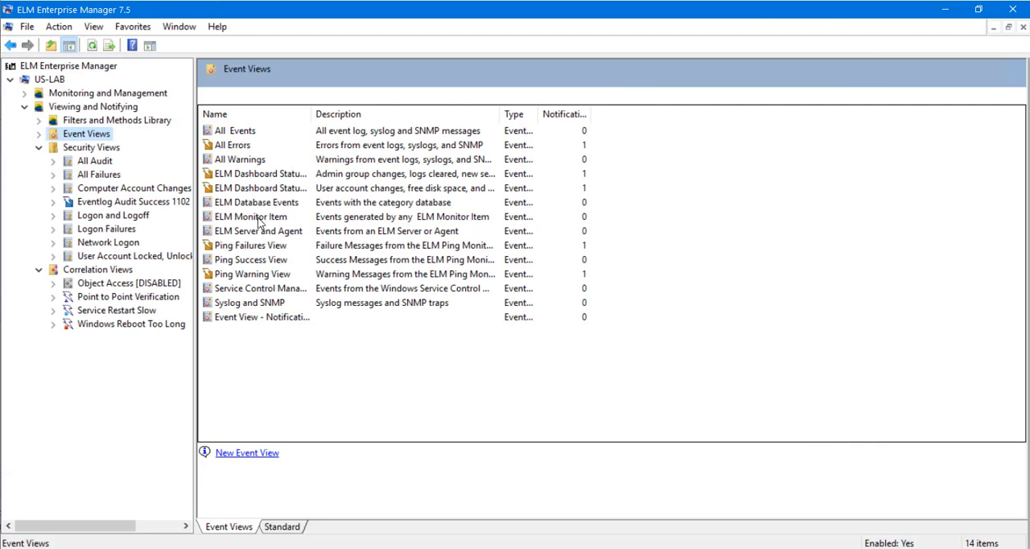
pyautogui.rightClick(133, 202)
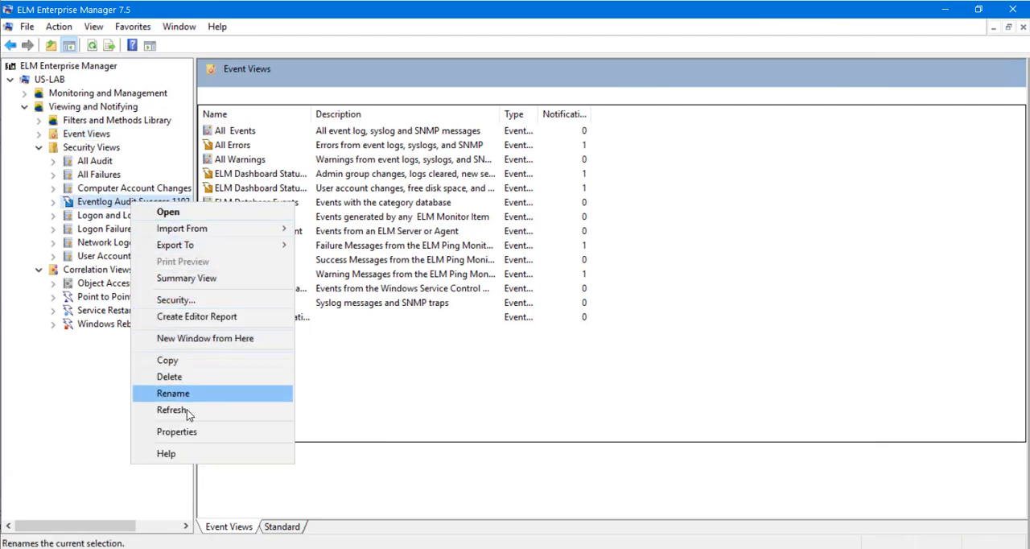
pyautogui.click(278, 547)
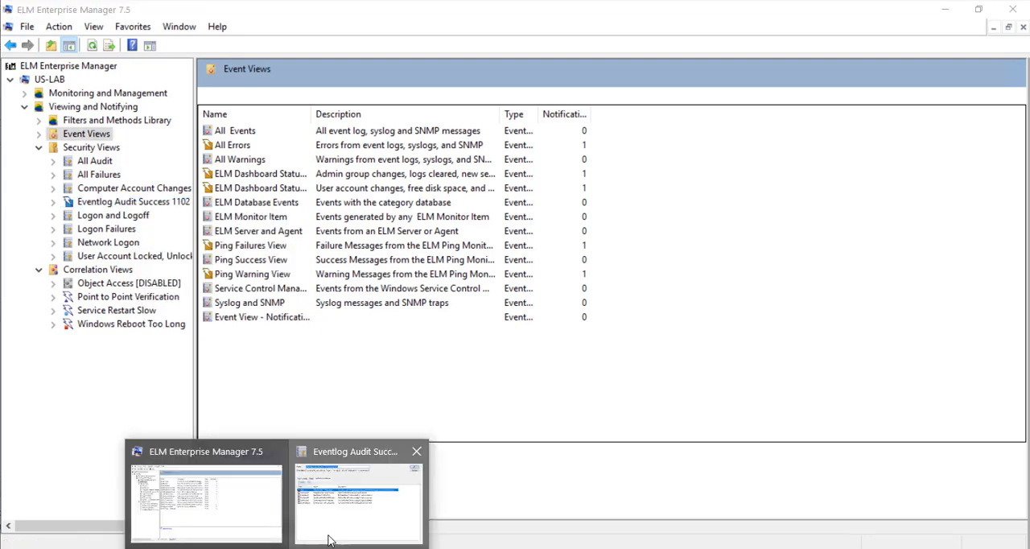
pyautogui.click(329, 535)
# Review the security view's event limit and date range, its exclude and include filters, and its notification methods, and close the properties without saving.
pyautogui.click(226, 161)
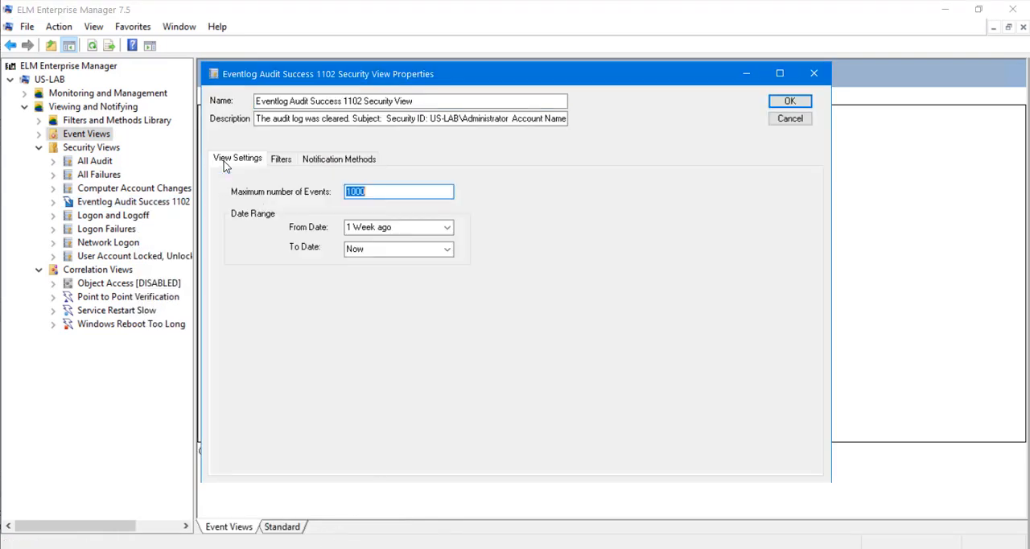
pyautogui.click(276, 161)
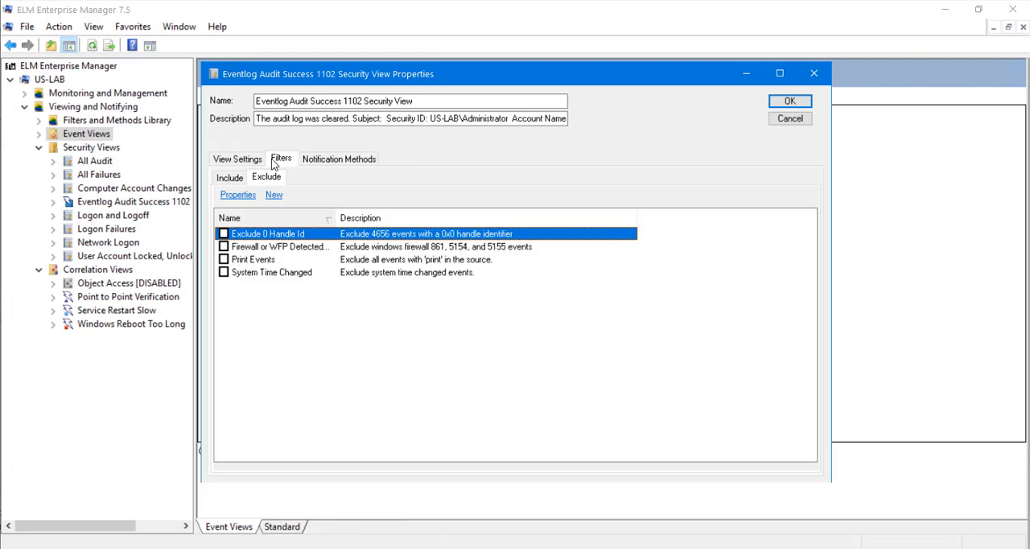
pyautogui.click(230, 178)
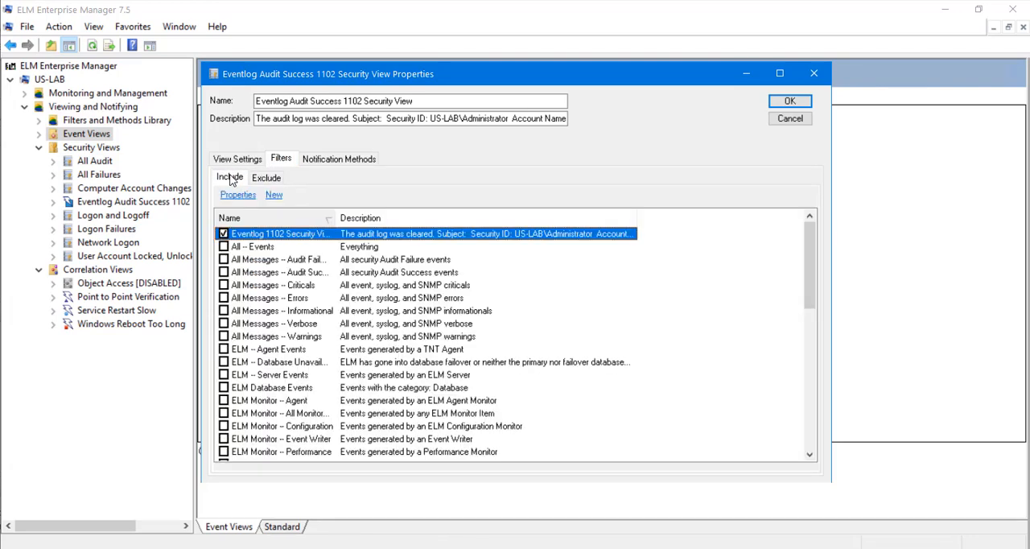
pyautogui.click(329, 160)
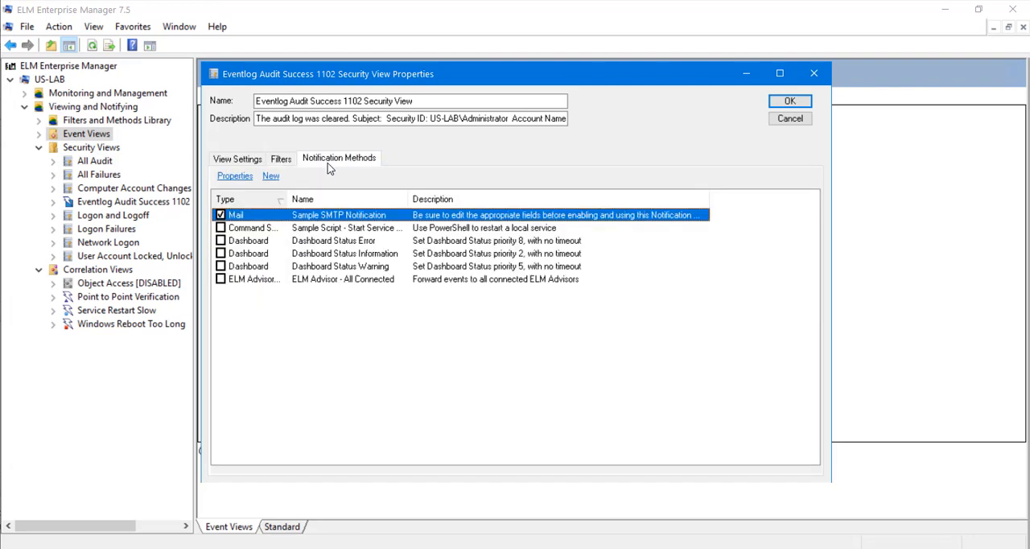
pyautogui.click(790, 118)
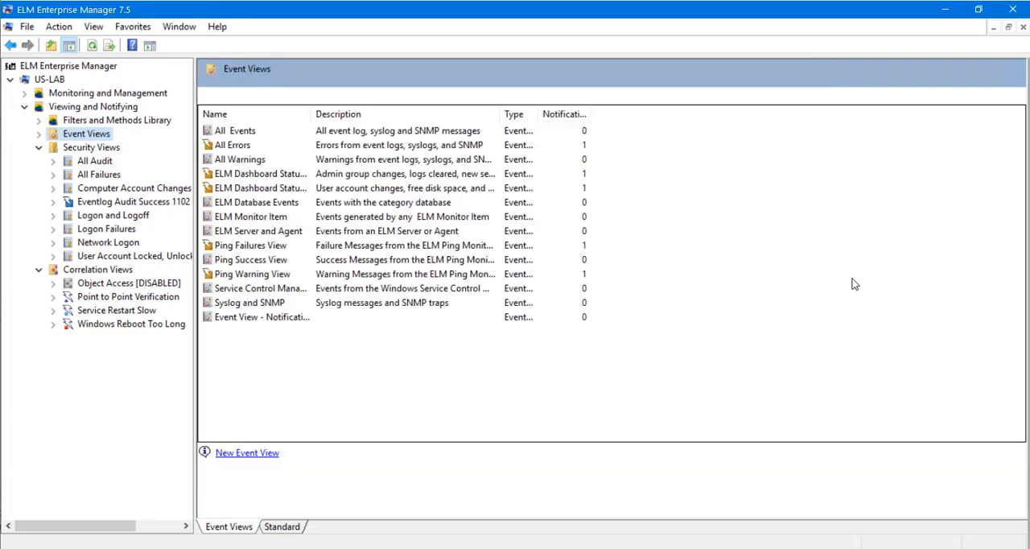